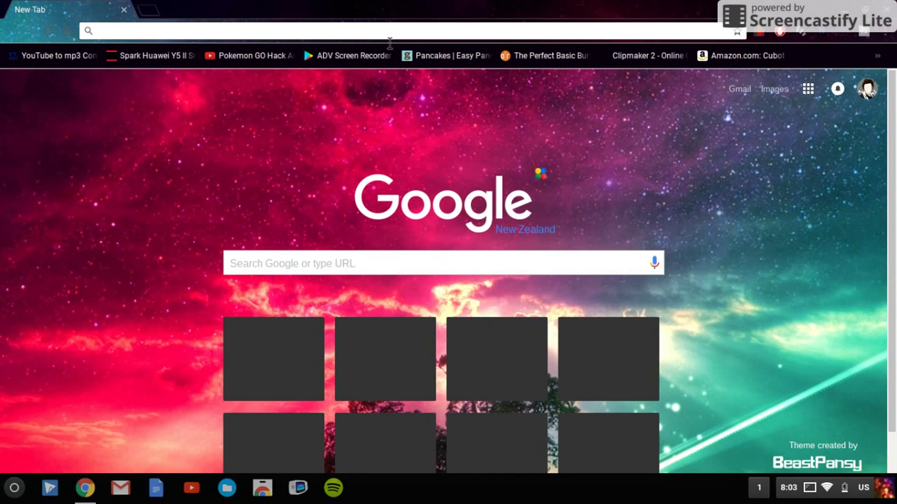
Step: Go to play.mob.org and scroll down its list of Android games
{"action": "type", "text": "play"}
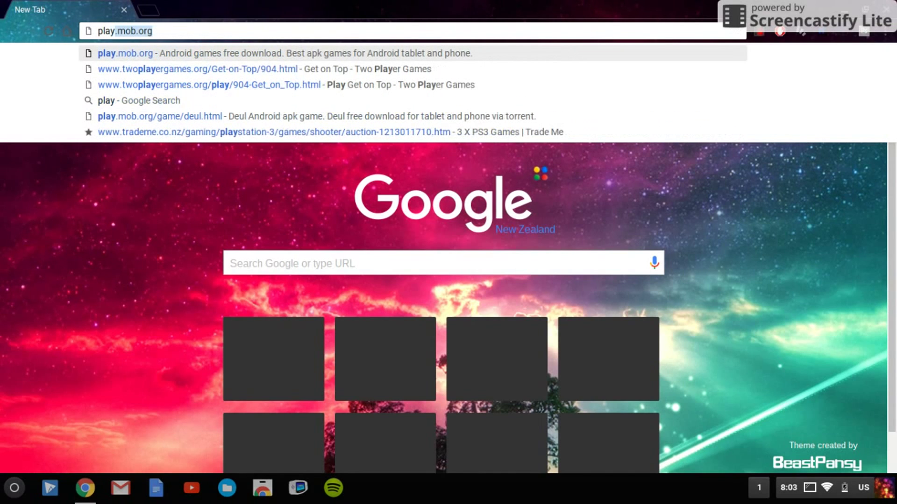
{"action": "type", "text": ".mob.org"}
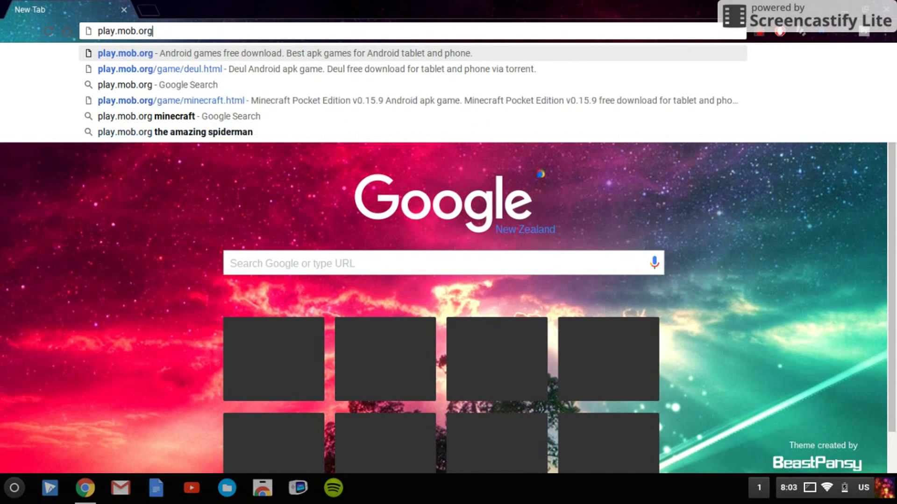
{"action": "key", "text": "Return"}
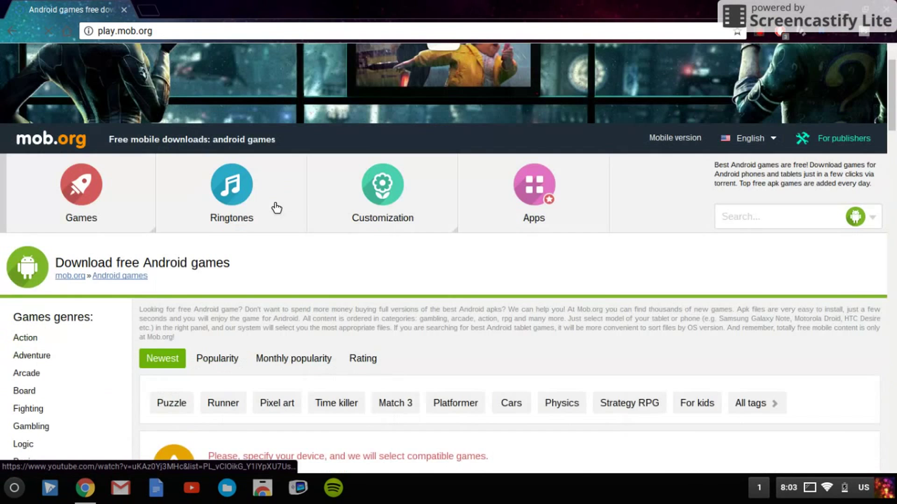
{"action": "scroll", "coordinate": [277, 207], "scroll_direction": "down", "scroll_amount": 10}
{"action": "scroll", "coordinate": [277, 208], "scroll_direction": "down", "scroll_amount": 4}
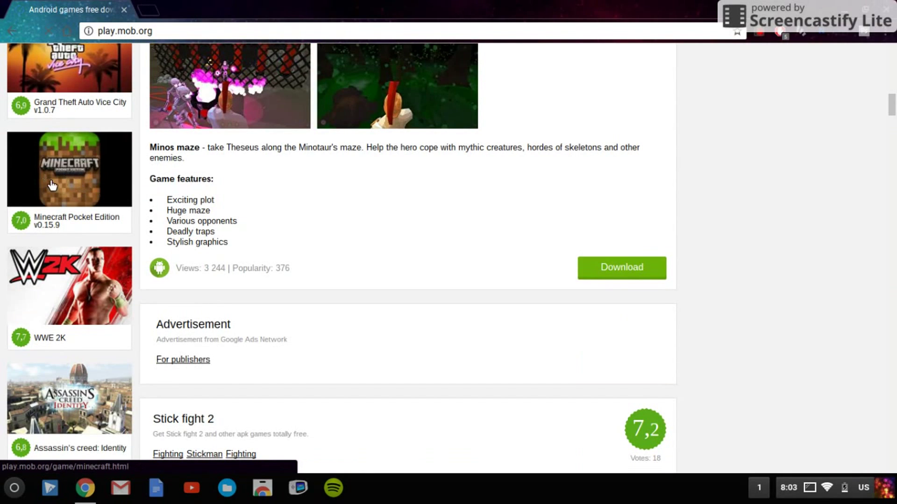
Step: Open the Minecraft Pocket Edition v0.15.9 page and scroll to its download list
{"action": "left_click", "coordinate": [62, 178]}
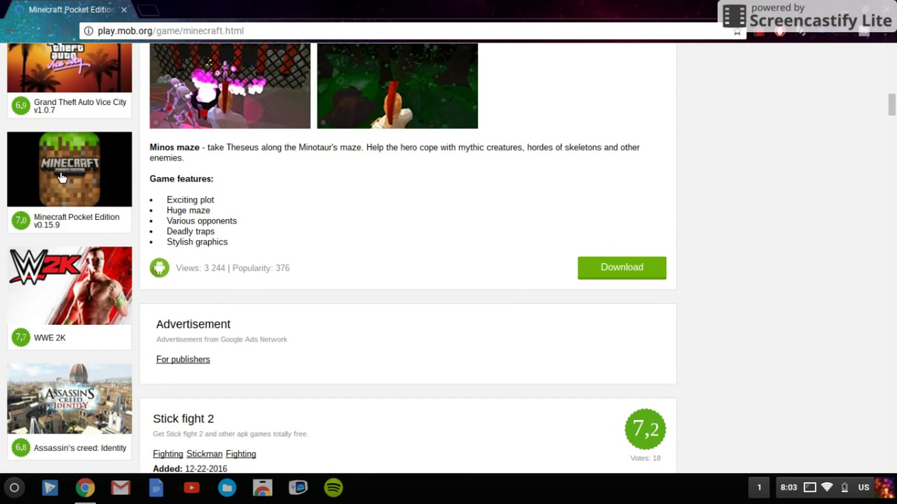
{"action": "scroll", "coordinate": [315, 258], "scroll_direction": "down", "scroll_amount": 12}
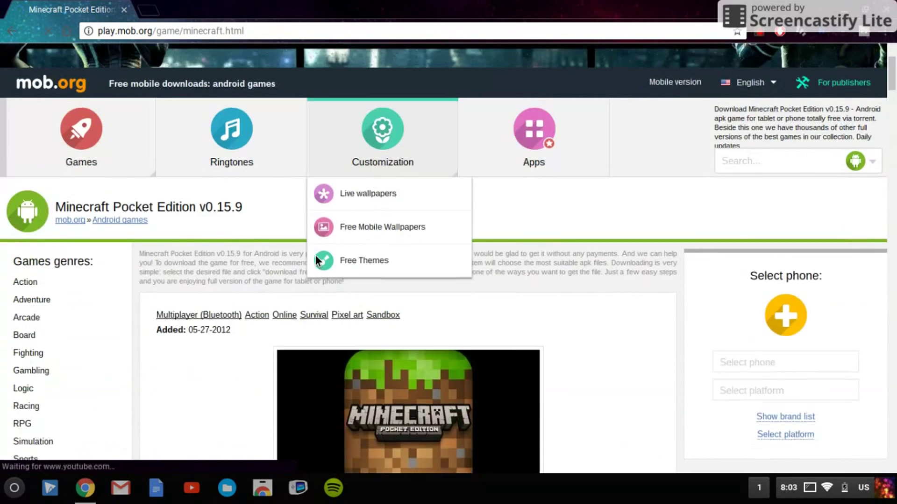
{"action": "scroll", "coordinate": [315, 256], "scroll_direction": "down", "scroll_amount": 12}
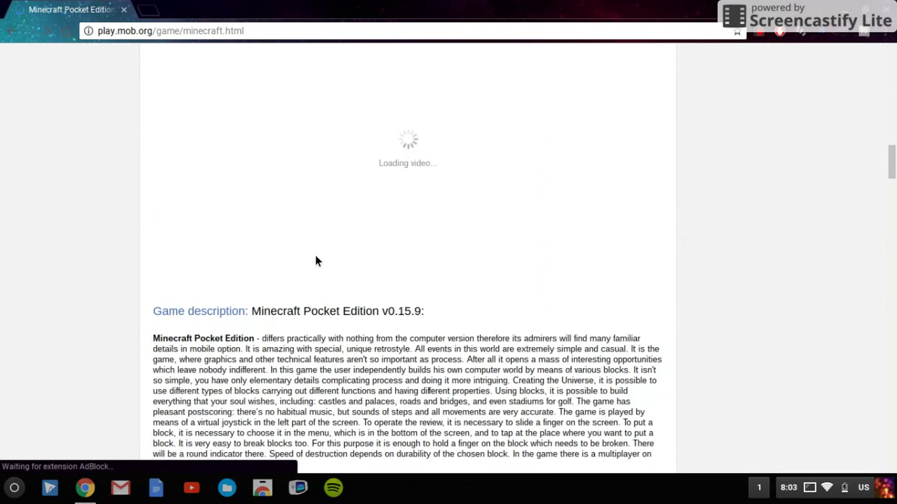
{"action": "scroll", "coordinate": [315, 255], "scroll_direction": "down", "scroll_amount": 1}
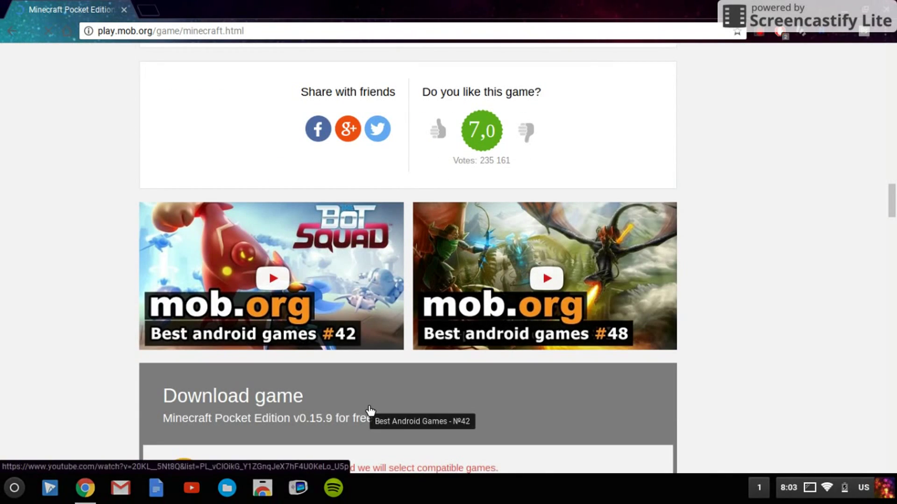
{"action": "scroll", "coordinate": [737, 393], "scroll_direction": "down", "scroll_amount": 15}
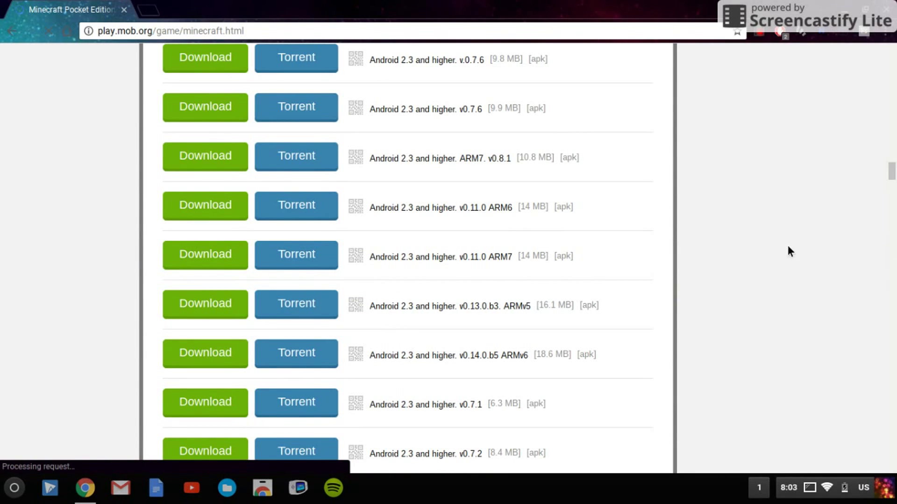
{"action": "scroll", "coordinate": [788, 246], "scroll_direction": "up", "scroll_amount": 8}
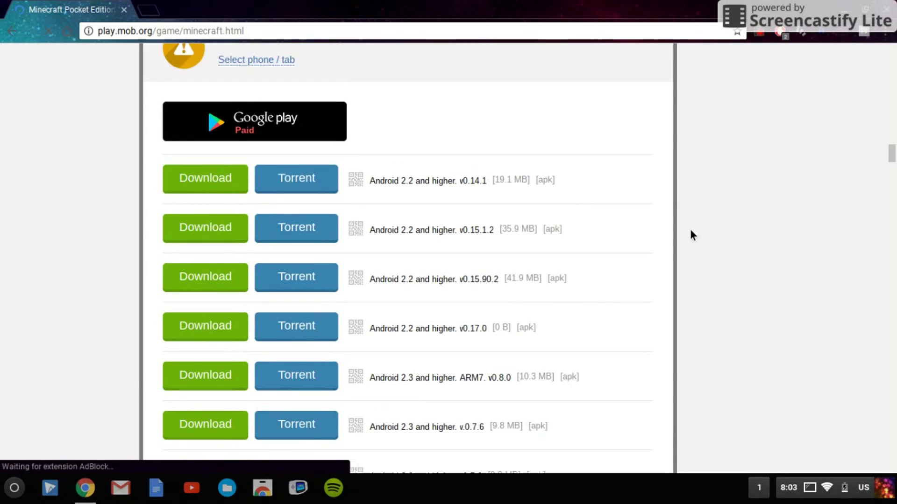
{"action": "scroll", "coordinate": [691, 233], "scroll_direction": "up", "scroll_amount": 2}
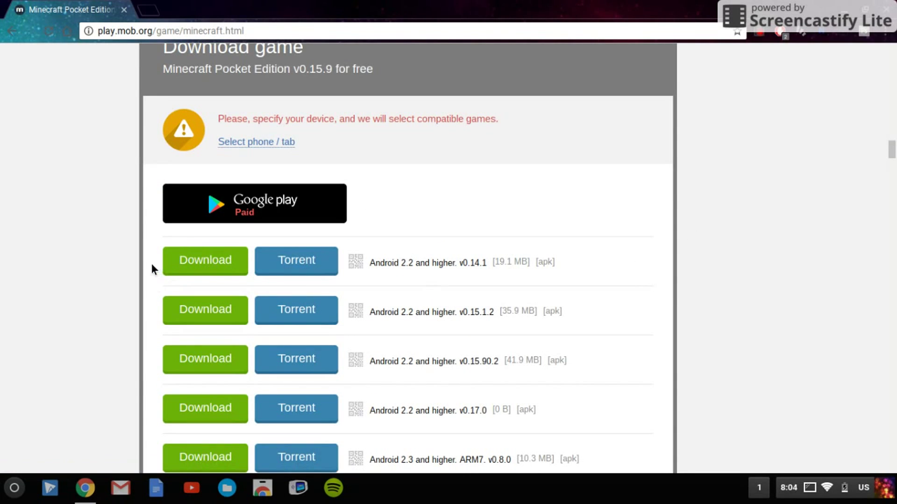
{"action": "scroll", "coordinate": [152, 267], "scroll_direction": "down", "scroll_amount": 2}
{"action": "scroll", "coordinate": [152, 264], "scroll_direction": "down", "scroll_amount": 4}
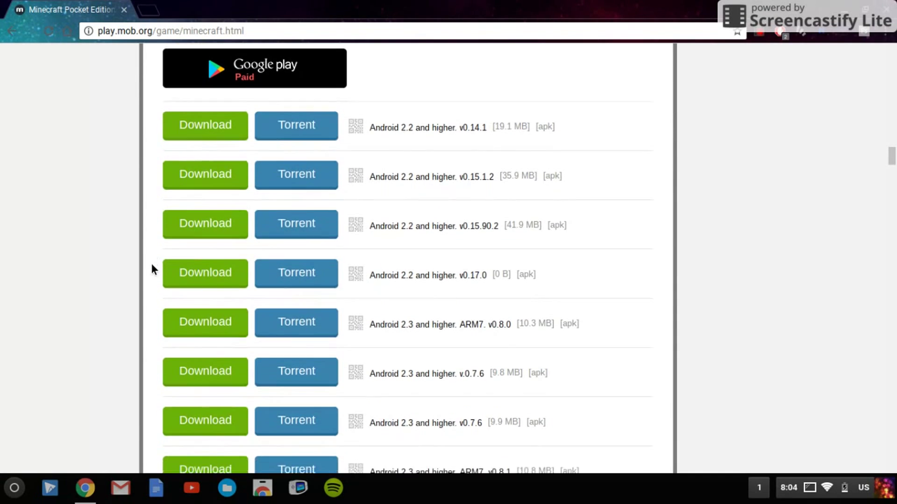
{"action": "scroll", "coordinate": [152, 266], "scroll_direction": "down", "scroll_amount": 2}
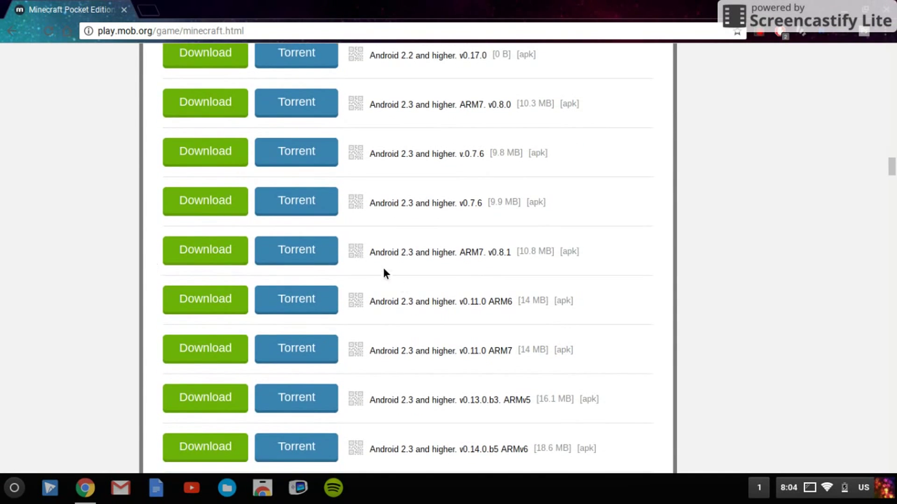
Step: Download the Android 2.3 ARM7 v0.8.1 Minecraft apk (10.8 MB)
{"action": "left_click_drag", "start_coordinate": [376, 259], "coordinate": [612, 262]}
{"action": "left_click", "coordinate": [612, 262]}
{"action": "left_click", "coordinate": [194, 250]}
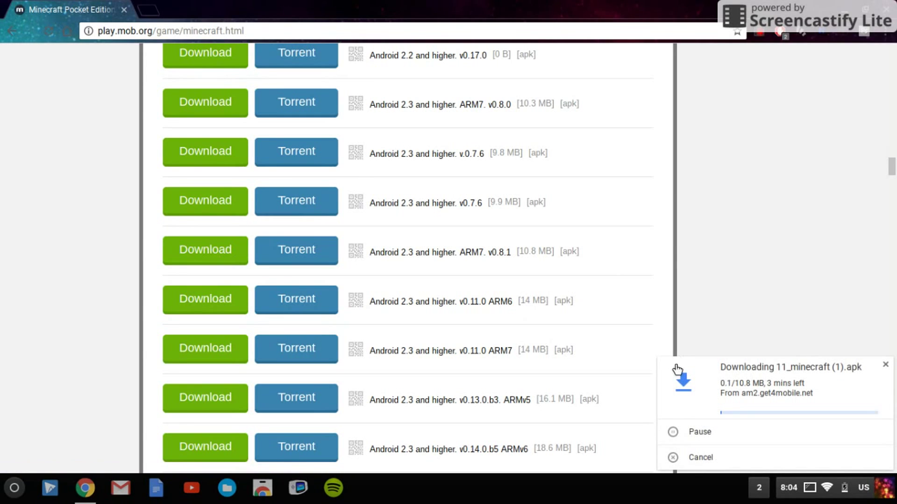
Step: Dismiss the download notice, search Google for 'google play' and open the Google Play store
{"action": "left_click", "coordinate": [885, 365]}
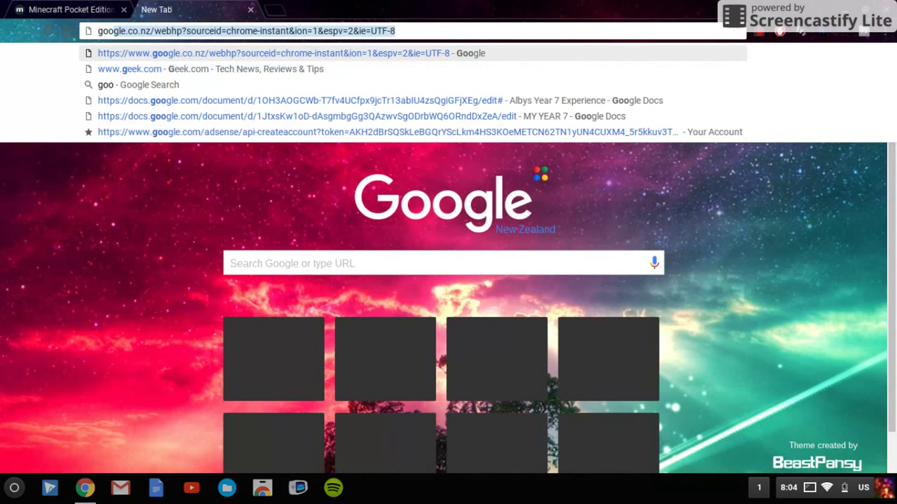
{"action": "type", "text": "play"}
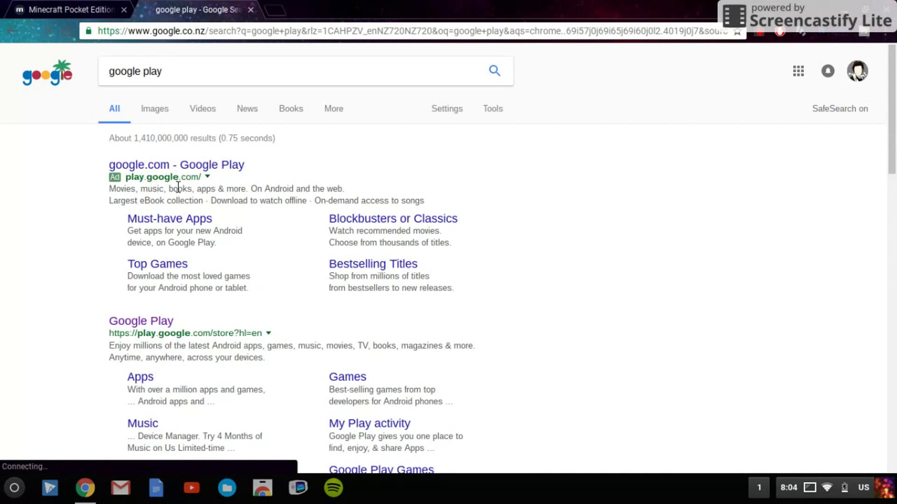
{"action": "left_click", "coordinate": [187, 166]}
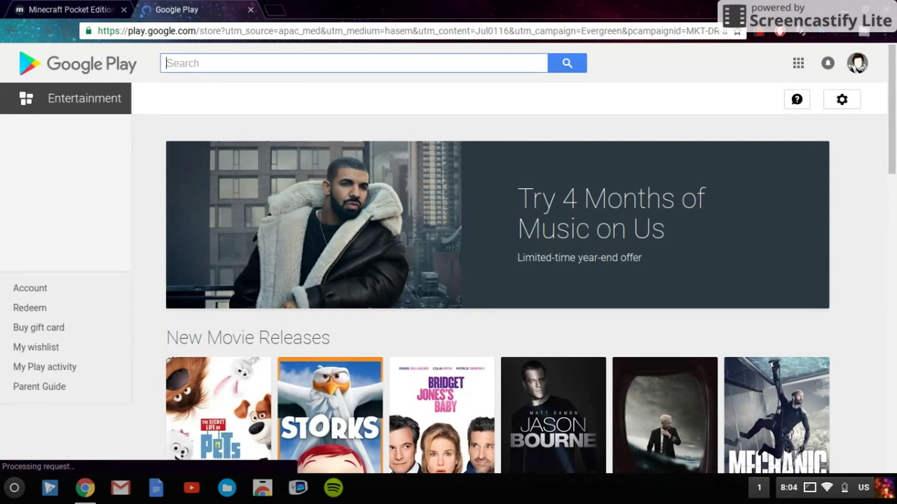
Step: Search Google Play for 'minecraft' and open the Minecraft: Pocket Edition ($8.99) listing
{"action": "type", "text": "minecraft"}
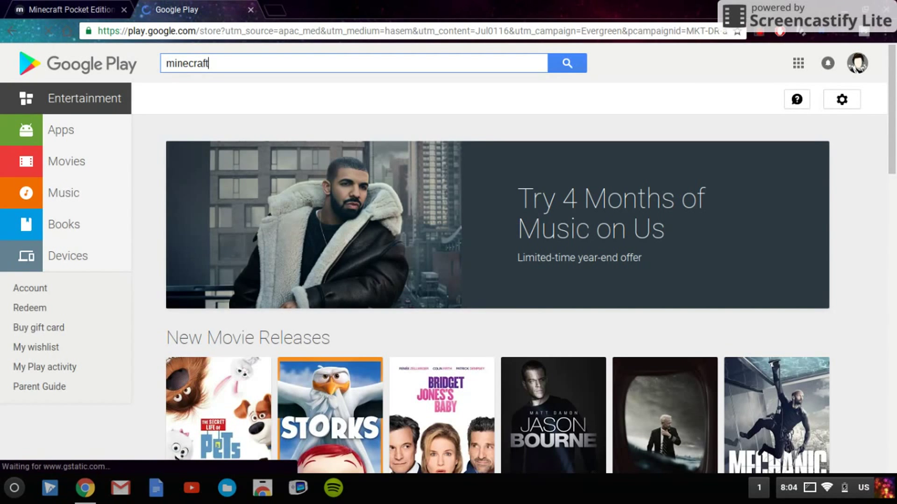
{"action": "key", "text": "Return"}
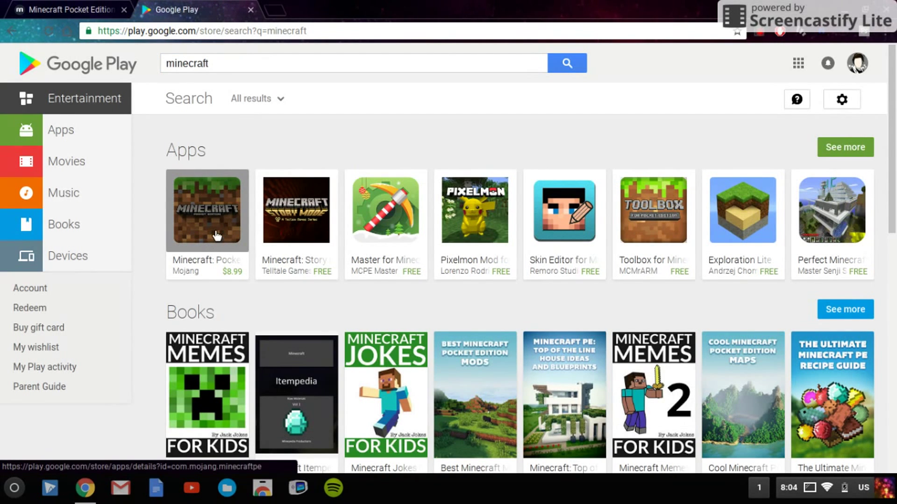
{"action": "left_click", "coordinate": [217, 236]}
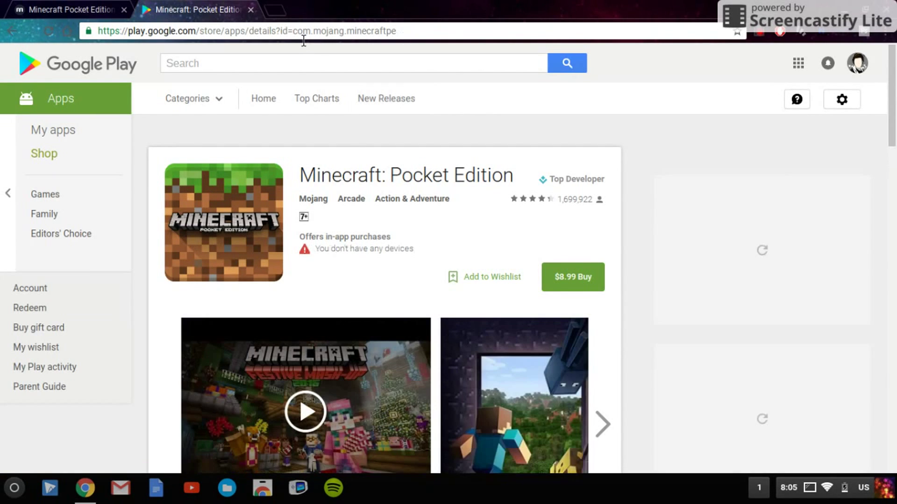
Step: Select the package id com.mojang.minecraftpe in the page address, then return to mob.org
{"action": "left_click", "coordinate": [304, 40]}
{"action": "left_click_drag", "start_coordinate": [293, 33], "coordinate": [422, 31]}
{"action": "key", "text": "ctrl+c"}
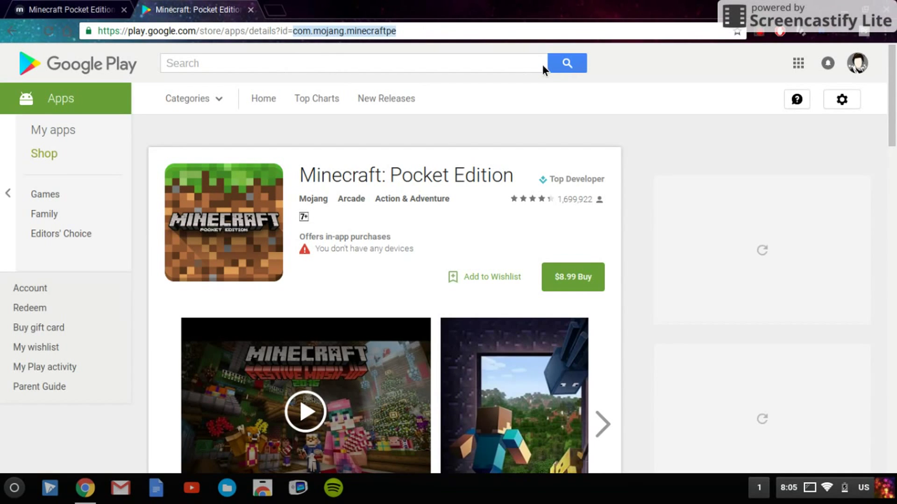
{"action": "left_click", "coordinate": [56, 3]}
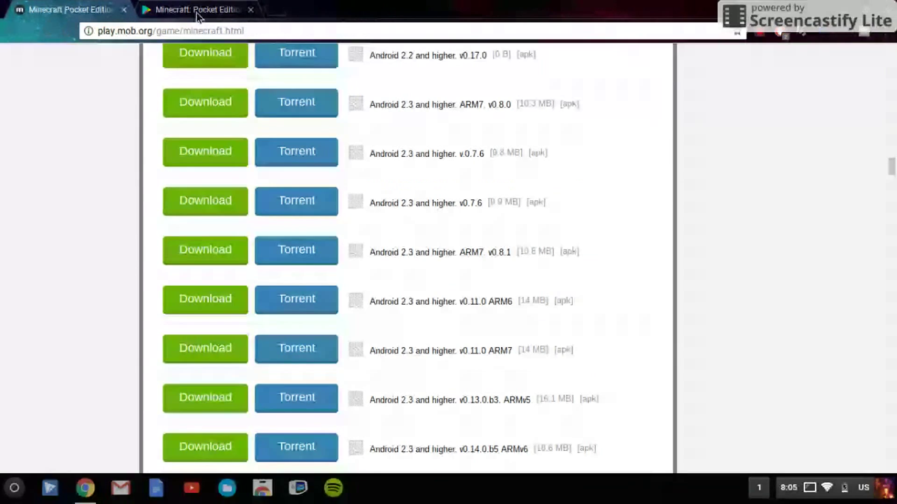
Step: Search Google for 'chrome web' and open the Chrome Web Store Extensions page
{"action": "left_click", "coordinate": [182, 8]}
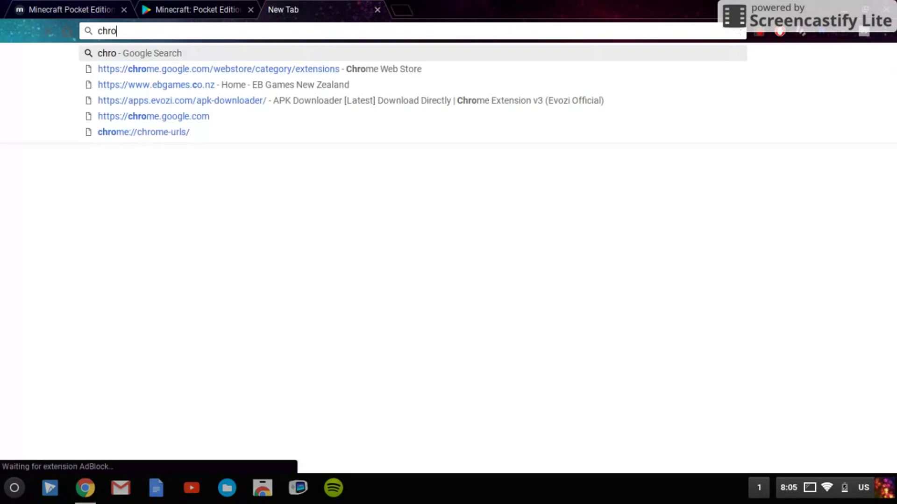
{"action": "type", "text": "me web"}
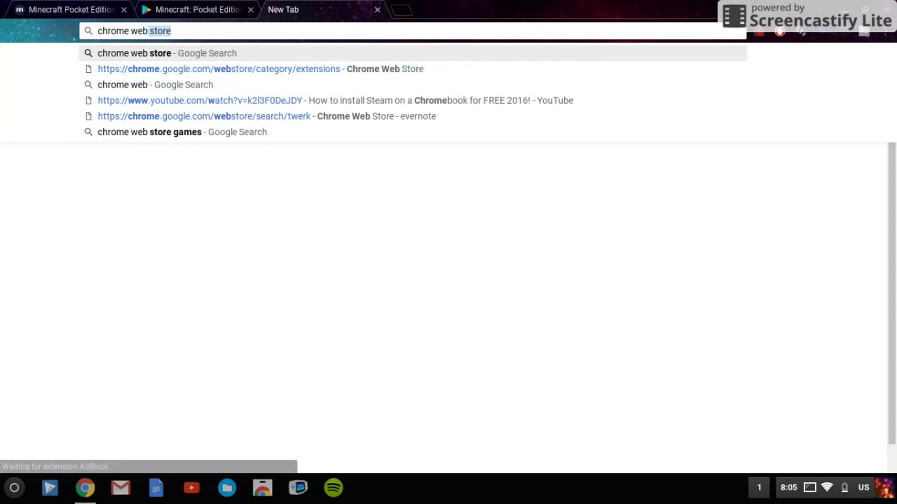
{"action": "key", "text": "Return"}
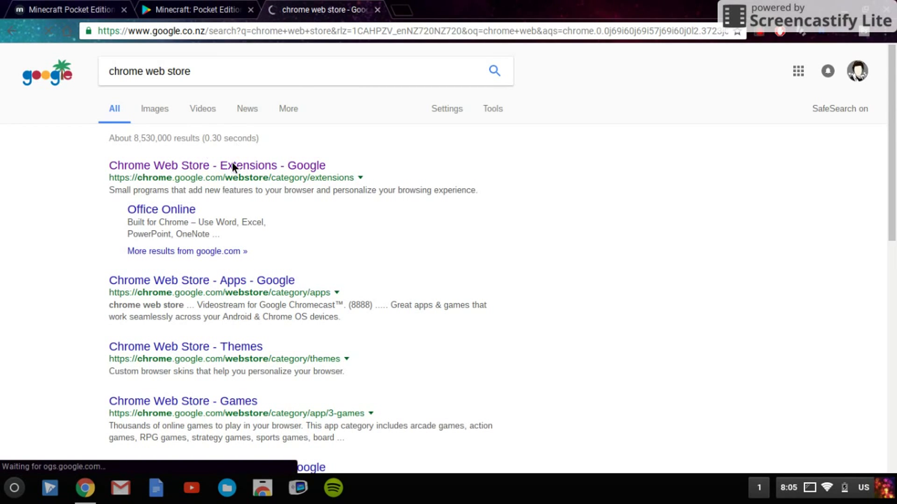
{"action": "left_click", "coordinate": [236, 165]}
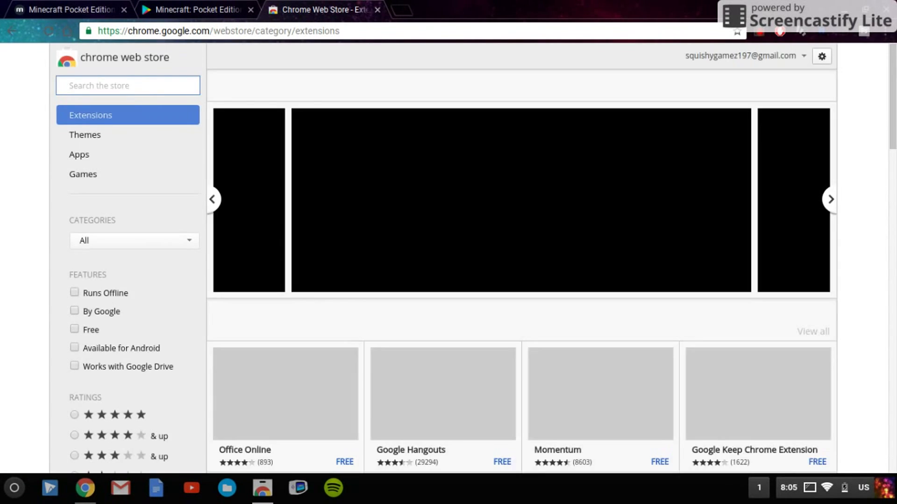
Step: Search the store for 'twerk', view the already-added twerk APK packager details, then close them
{"action": "type", "text": "twerk"}
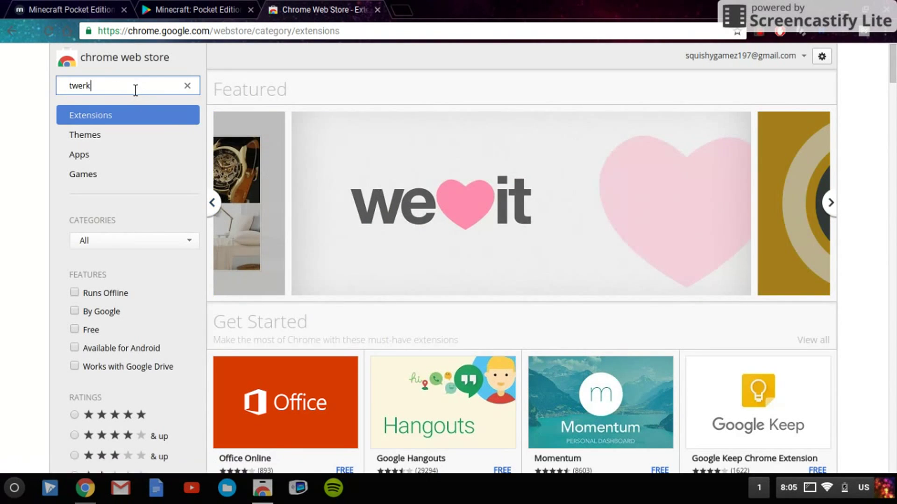
{"action": "key", "text": "Return"}
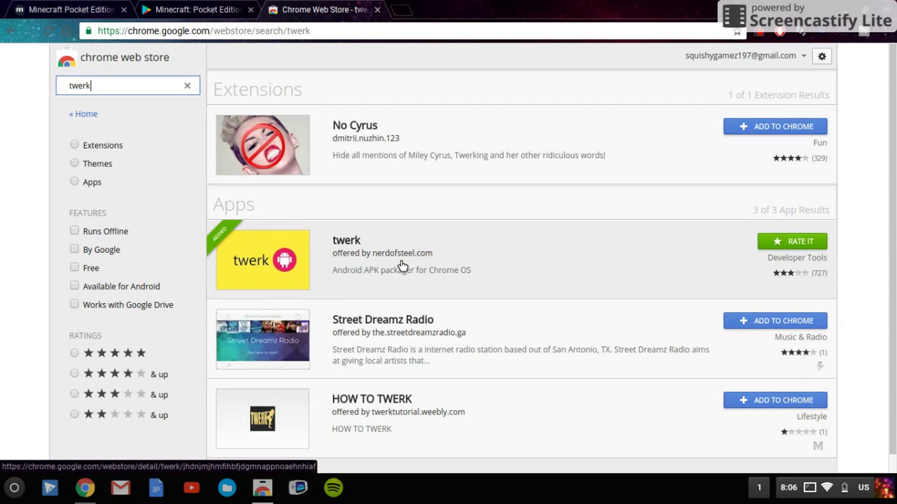
{"action": "left_click", "coordinate": [307, 268]}
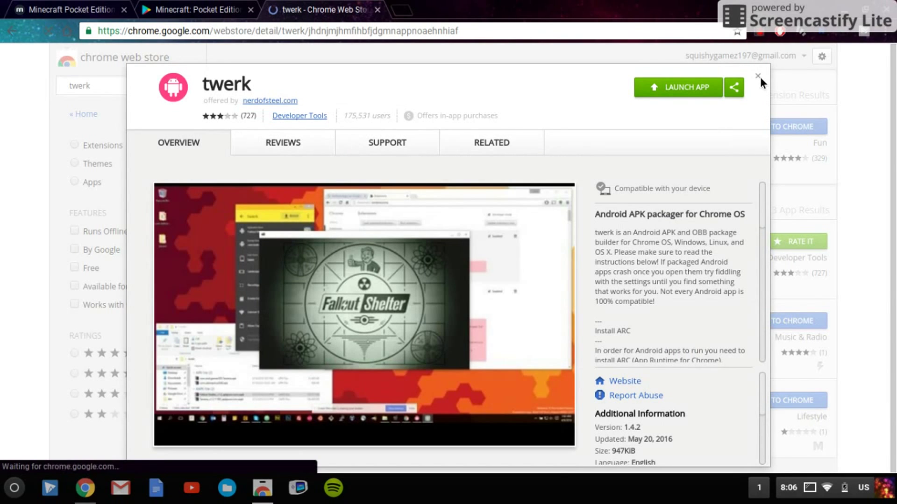
{"action": "left_click", "coordinate": [97, 88]}
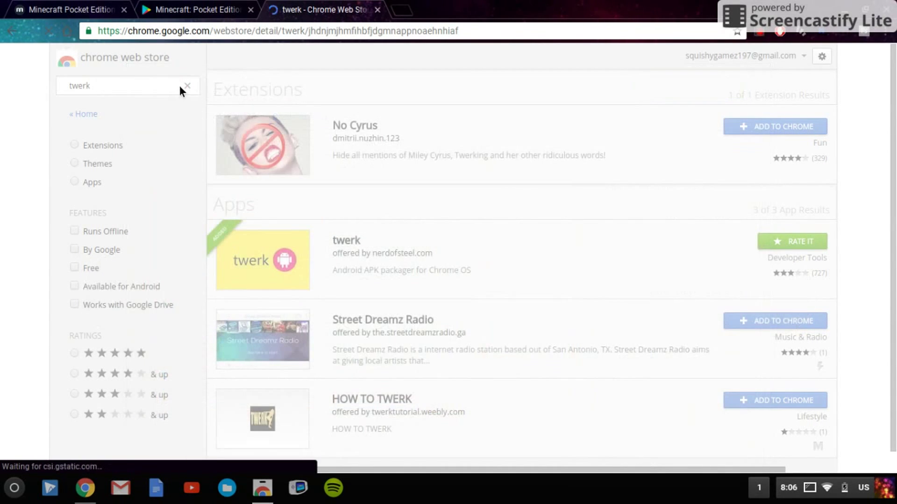
Step: Search the store for 'evernote' and dismiss the Minecraft APK download notification
{"action": "left_click", "coordinate": [189, 86]}
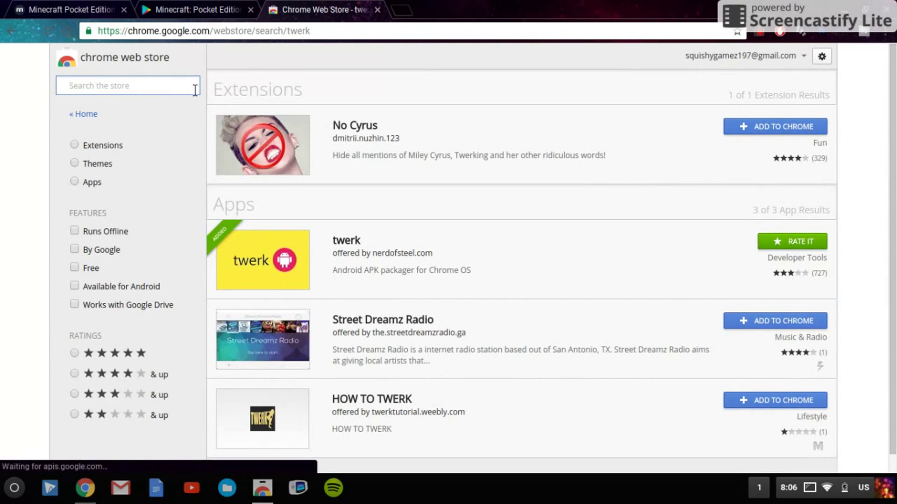
{"action": "type", "text": "eve"}
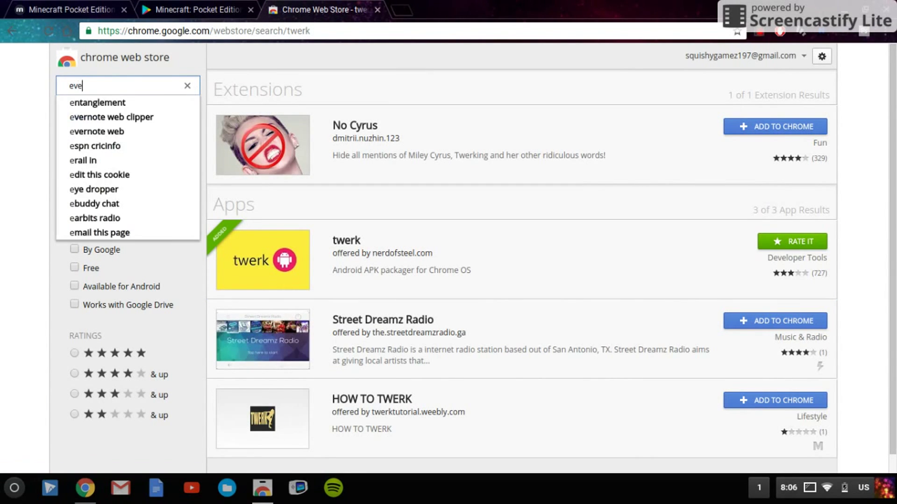
{"action": "type", "text": "rnote"}
{"action": "key", "text": "Return"}
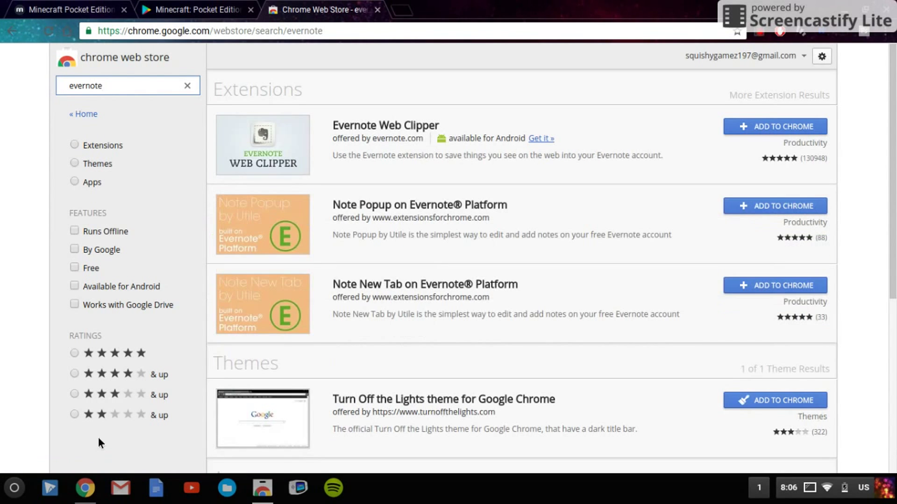
{"action": "scroll", "coordinate": [290, 350], "scroll_direction": "down", "scroll_amount": 6}
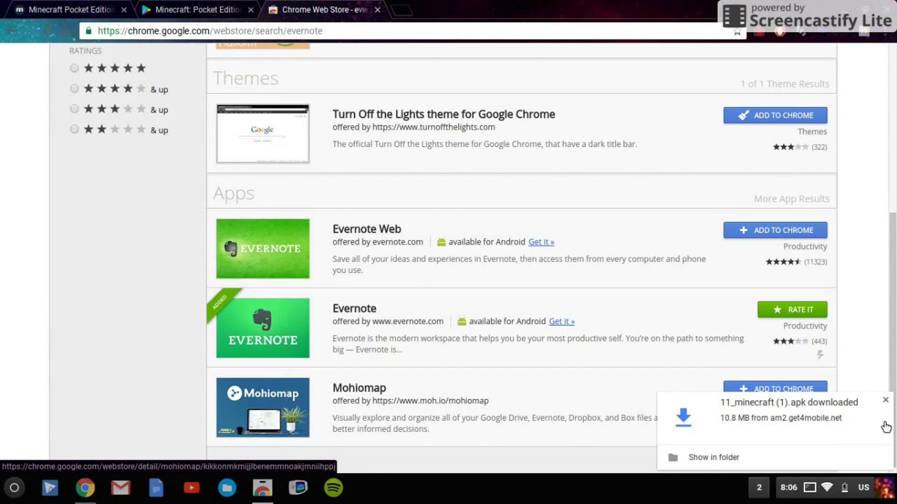
{"action": "left_click", "coordinate": [885, 400]}
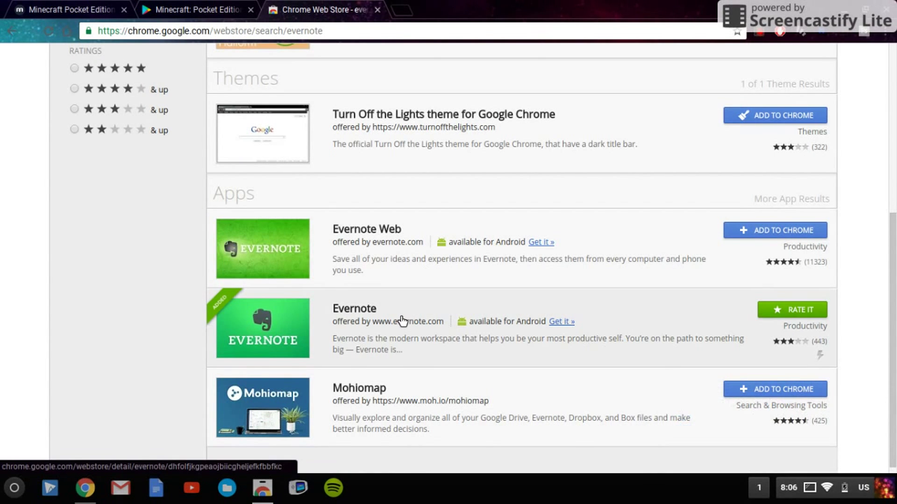
Step: Launch twerk from the second page of all apps and browse to the Downloads folder
{"action": "key", "text": "super"}
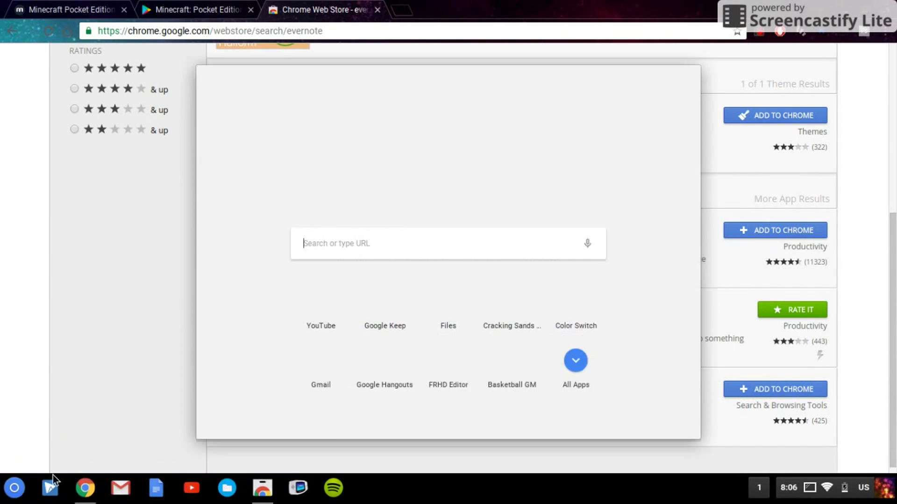
{"action": "left_click", "coordinate": [571, 367]}
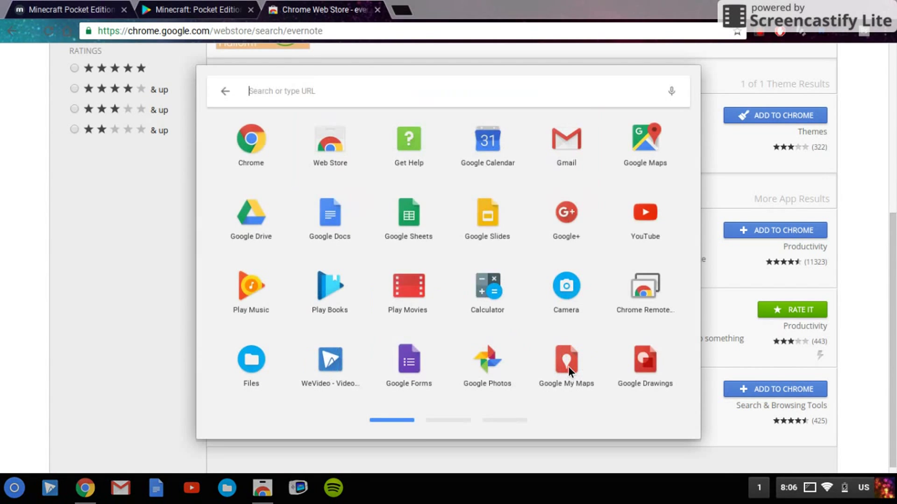
{"action": "left_click", "coordinate": [452, 422]}
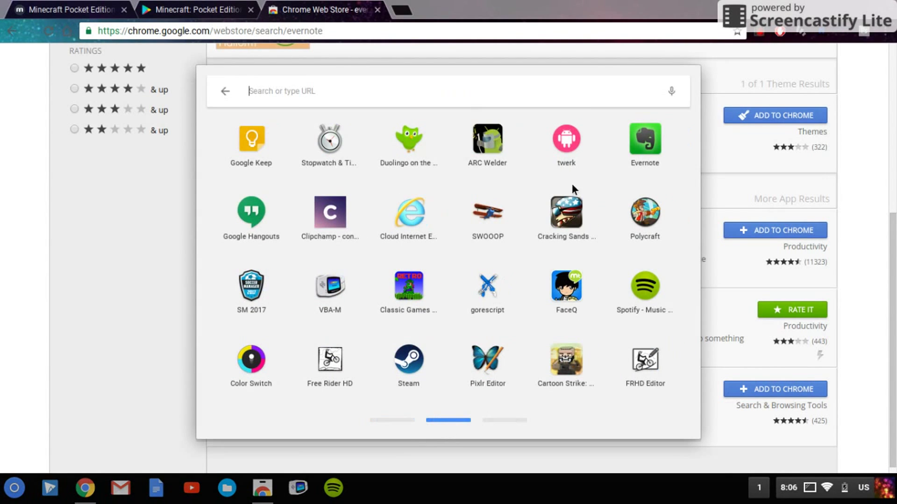
{"action": "left_click", "coordinate": [567, 140]}
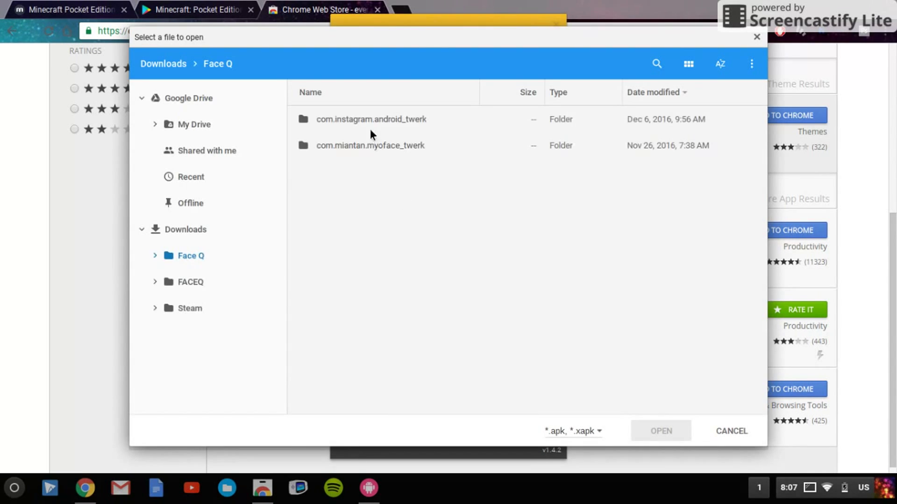
{"action": "left_click", "coordinate": [186, 237]}
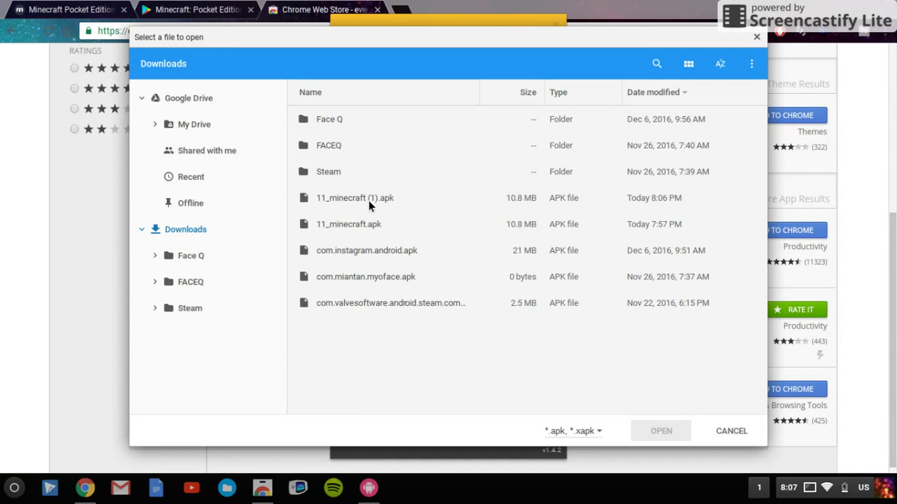
Step: Load 11_minecraft (1).apk, set package com.mojang.minecraftpe and app name Minecraft: Pocket Edition
{"action": "double_click", "coordinate": [369, 200]}
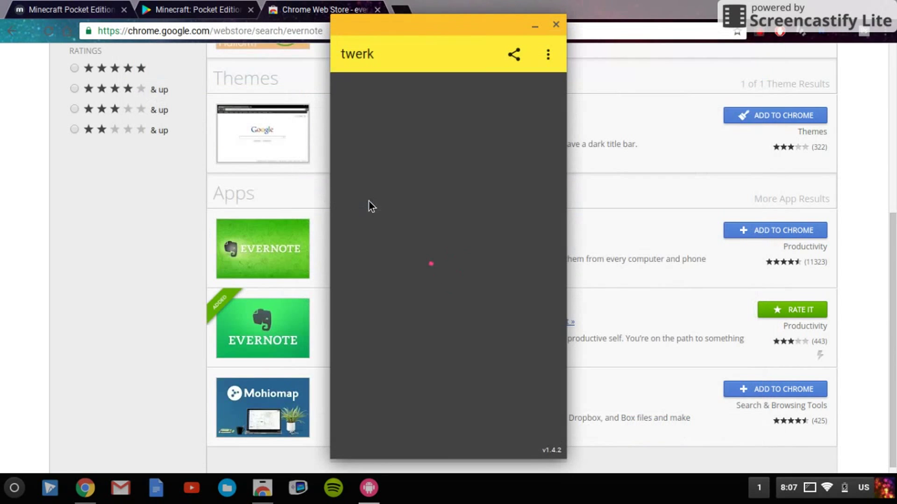
{"action": "left_click", "coordinate": [455, 142]}
{"action": "key", "text": "BackSpace"}
{"action": "key", "text": "BackSpace"}
{"action": "key", "text": "BackSpace"}
{"action": "key", "text": "BackSpace"}
{"action": "key", "text": "BackSpace"}
{"action": "key", "text": "BackSpace"}
{"action": "key", "text": "BackSpace"}
{"action": "key", "text": "BackSpace"}
{"action": "key", "text": "BackSpace"}
{"action": "key", "text": "BackSpace"}
{"action": "key", "text": "BackSpace"}
{"action": "key", "text": "BackSpace"}
{"action": "key", "text": "BackSpace"}
{"action": "key", "text": "BackSpace"}
{"action": "key", "text": "BackSpace"}
{"action": "key", "text": "BackSpace"}
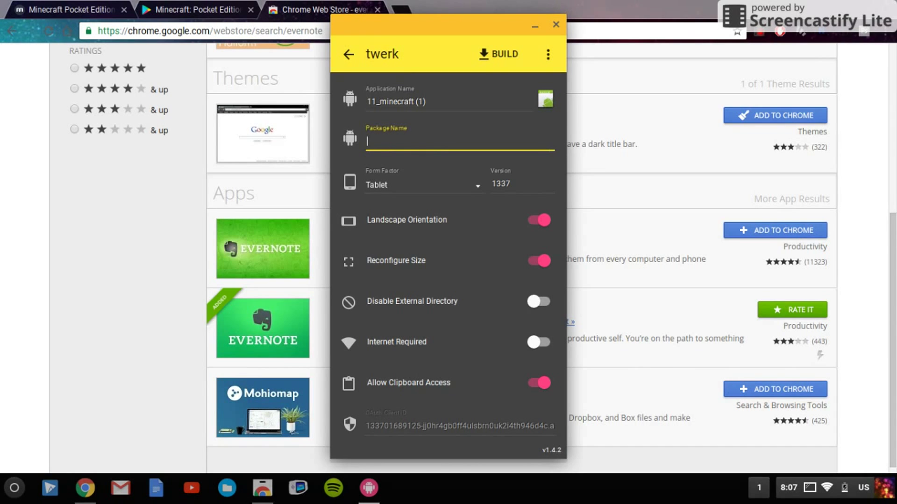
{"action": "key", "text": "ctrl+v"}
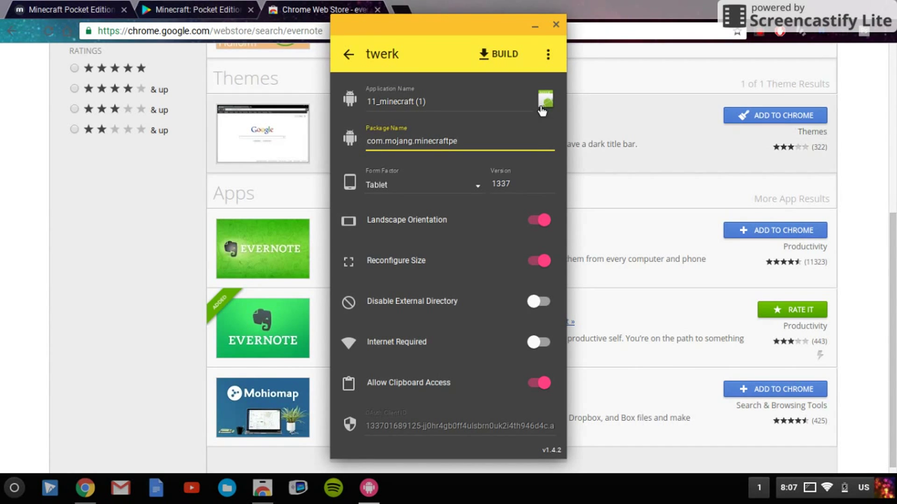
{"action": "left_click", "coordinate": [477, 106]}
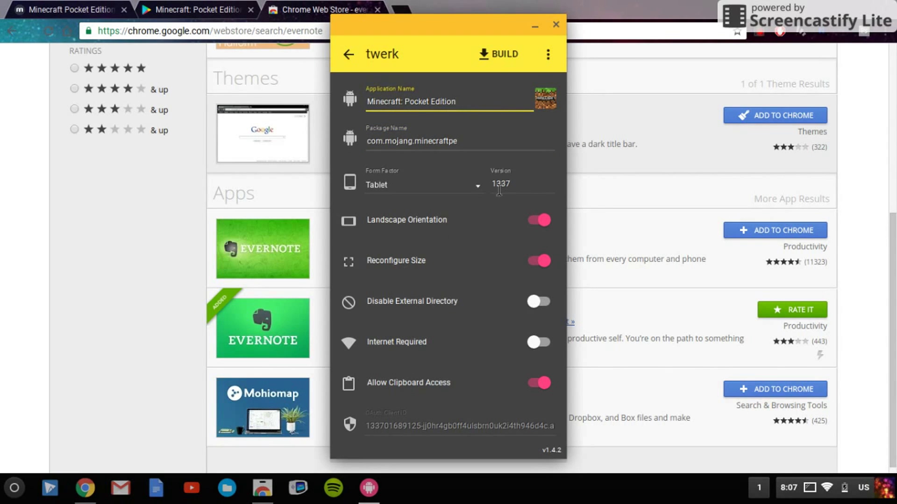
Step: Build the app into a newly created Downloads folder named 'Minecraft'
{"action": "left_click", "coordinate": [503, 56]}
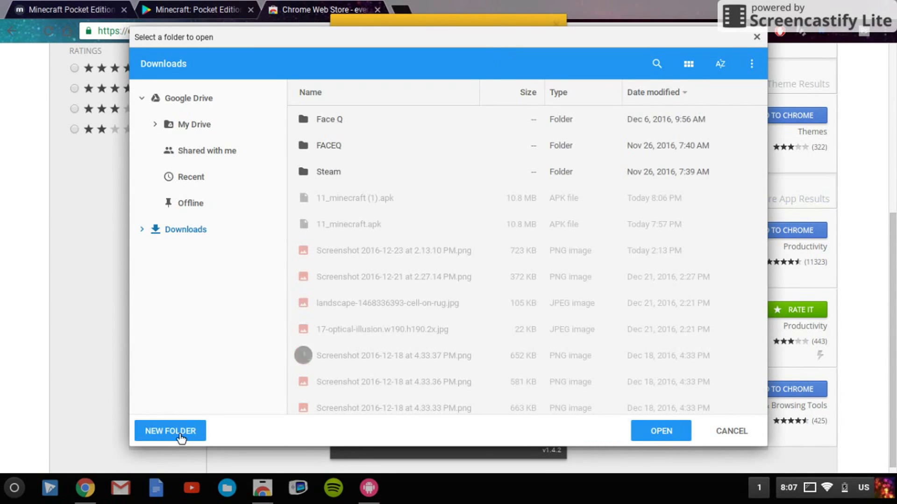
{"action": "left_click", "coordinate": [181, 438]}
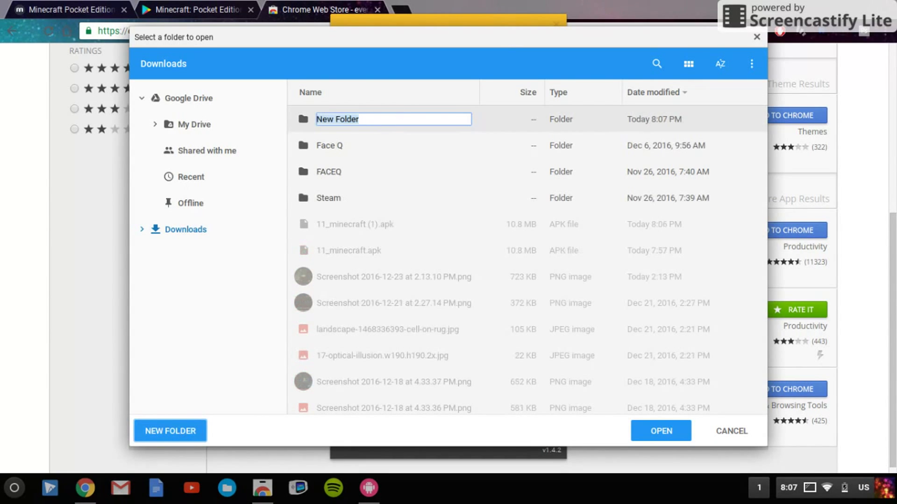
{"action": "key", "text": "BackSpace"}
{"action": "type", "text": "Minecraft"}
{"action": "key", "text": "Return"}
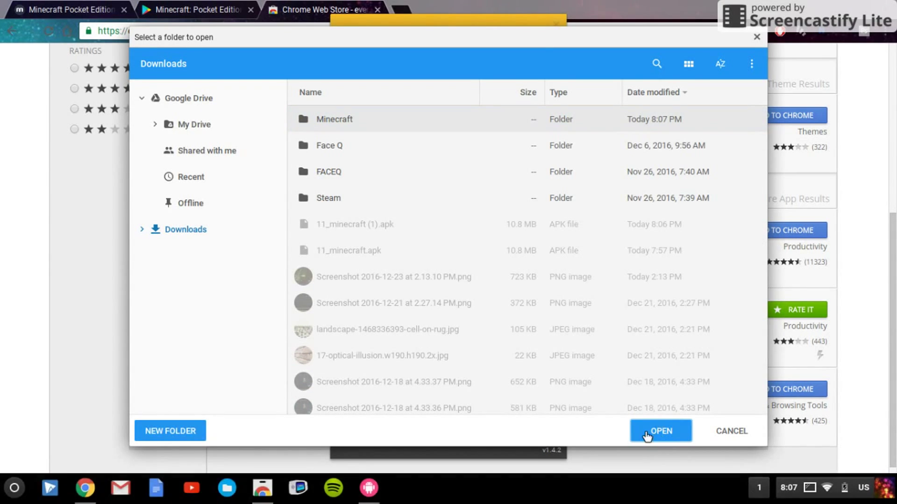
{"action": "left_click", "coordinate": [659, 437]}
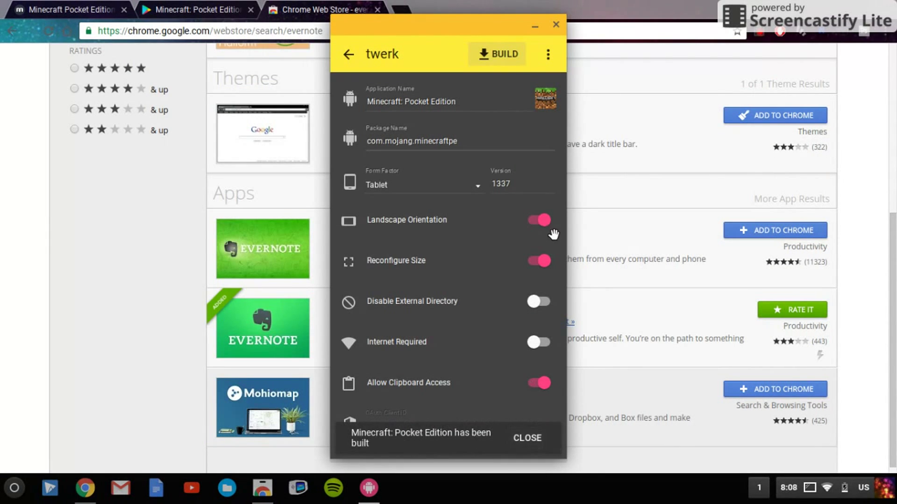
Step: Close twerk and load Downloads/Minecraft/com.mojang.minecraftpe_twerk as an unpacked extension from the Extensions page
{"action": "left_click", "coordinate": [556, 24]}
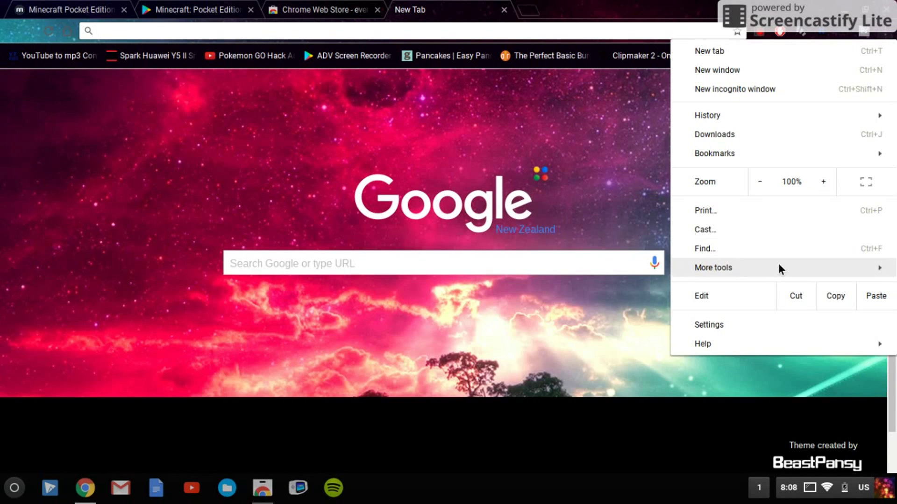
{"action": "mouse_move", "coordinate": [779, 269]}
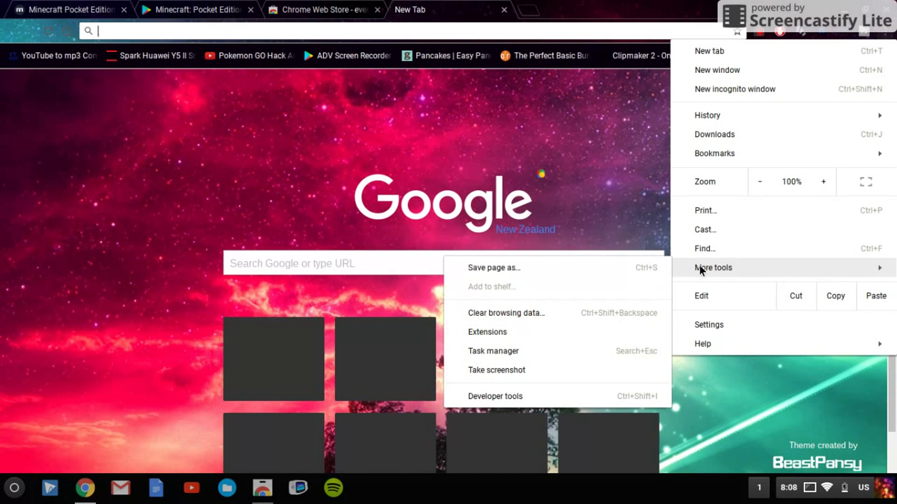
{"action": "left_click", "coordinate": [588, 333]}
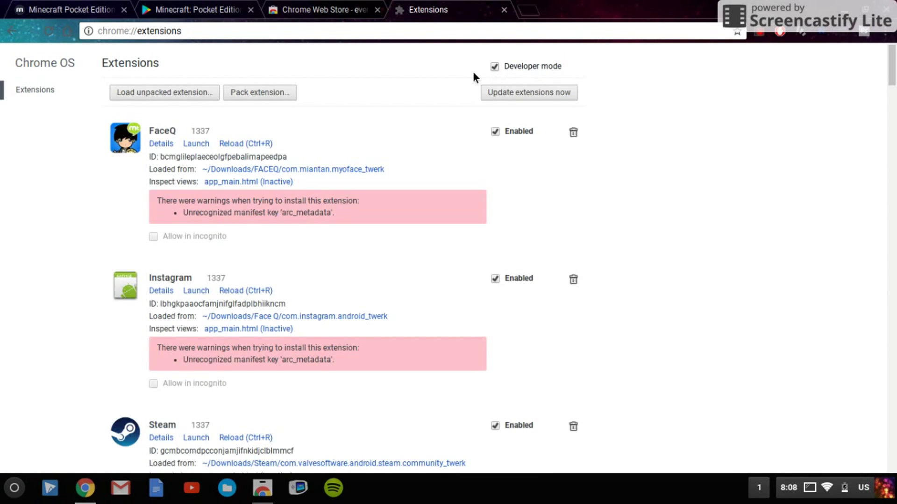
{"action": "left_click", "coordinate": [139, 96]}
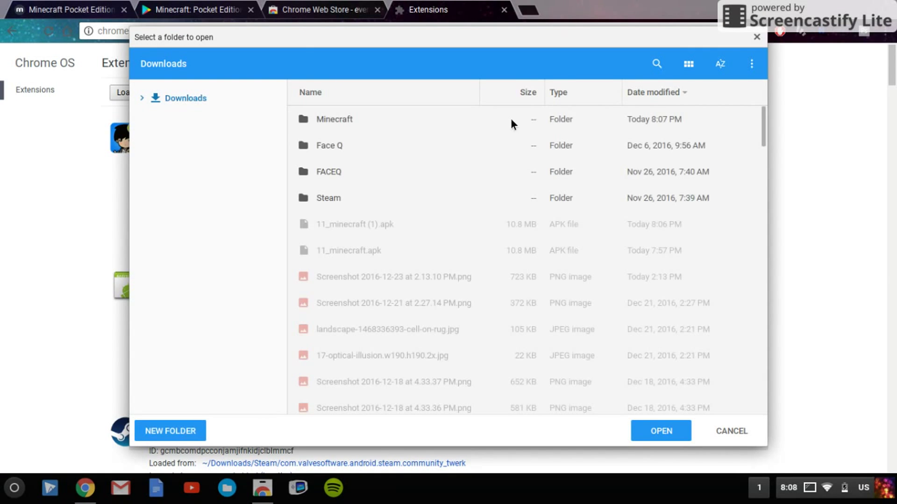
{"action": "left_click", "coordinate": [500, 119]}
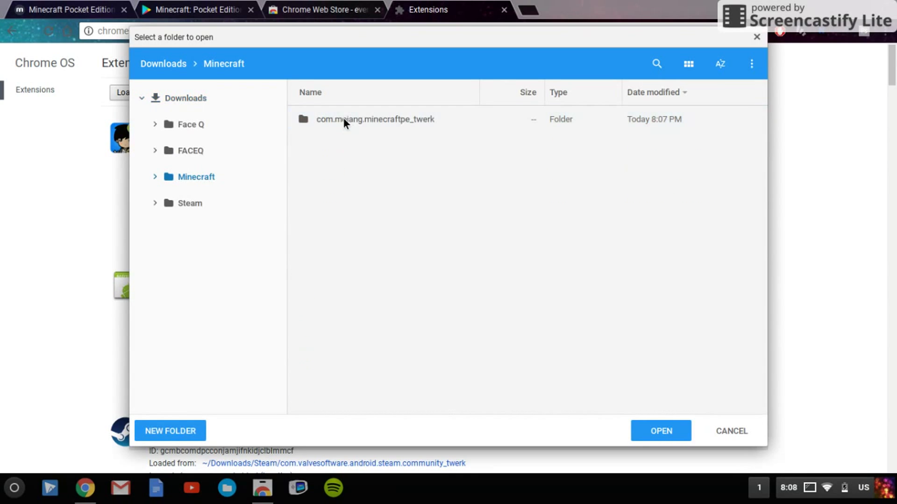
{"action": "left_click", "coordinate": [378, 120]}
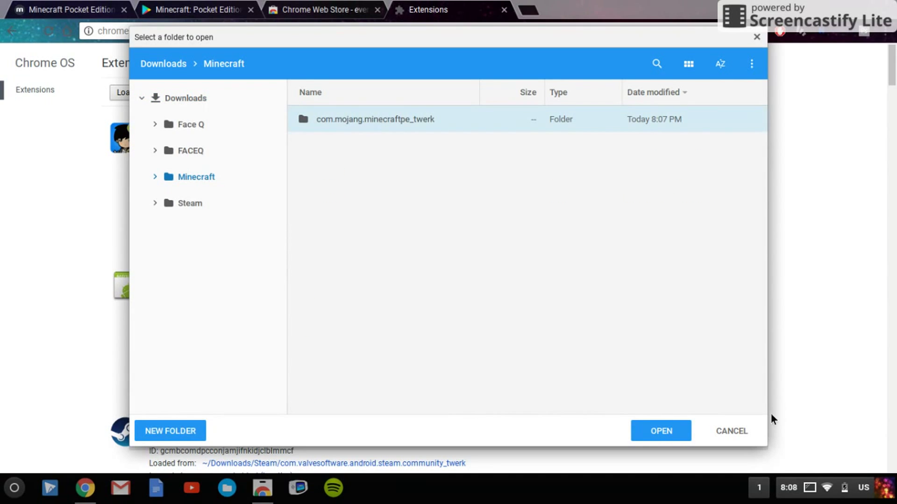
{"action": "left_click", "coordinate": [656, 430]}
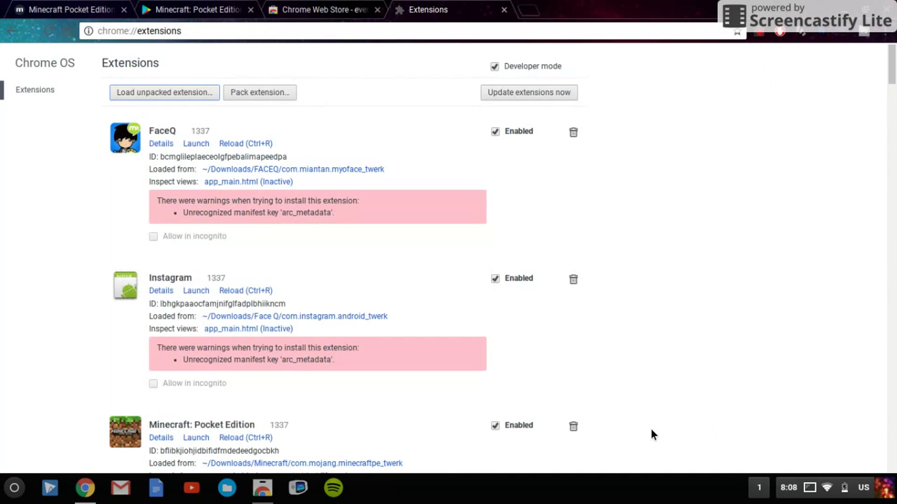
Step: Launch the Minecraft: Pocket Edition entry from the extensions list
{"action": "scroll", "coordinate": [397, 414], "scroll_direction": "down", "scroll_amount": 3}
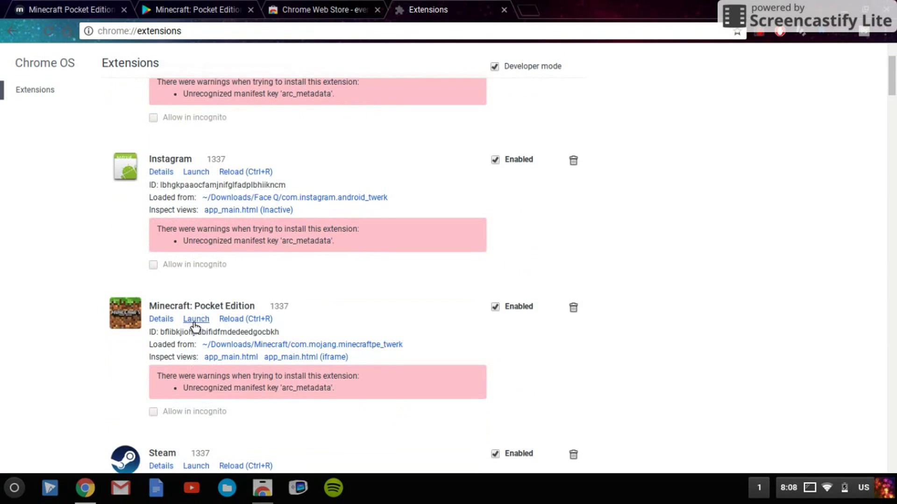
{"action": "scroll", "coordinate": [194, 323], "scroll_direction": "down", "scroll_amount": 2}
{"action": "left_click", "coordinate": [187, 249]}
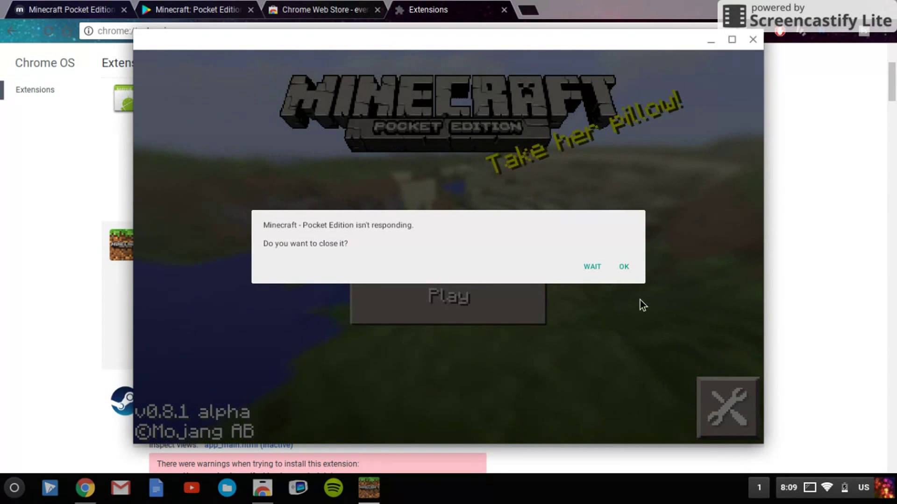
Step: Wait out the unresponsive prompt, then create and generate a new world named SUBSCRIBE
{"action": "left_click", "coordinate": [595, 268]}
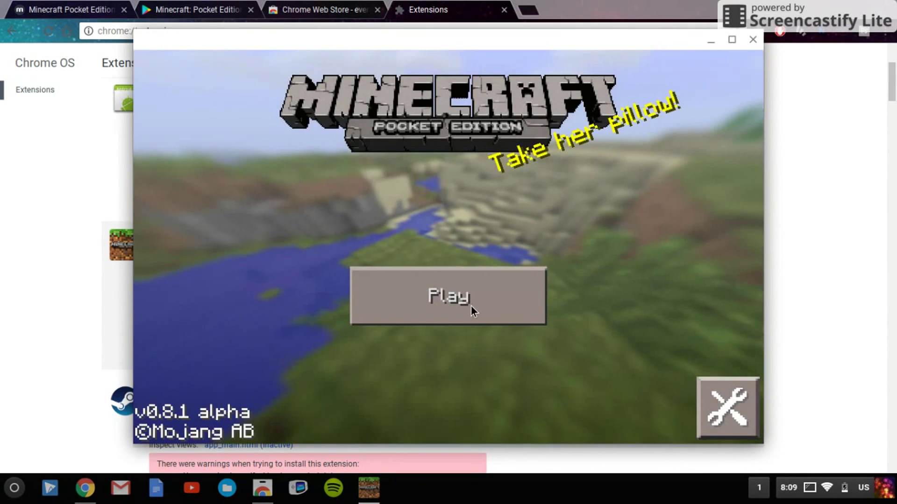
{"action": "left_click", "coordinate": [471, 305]}
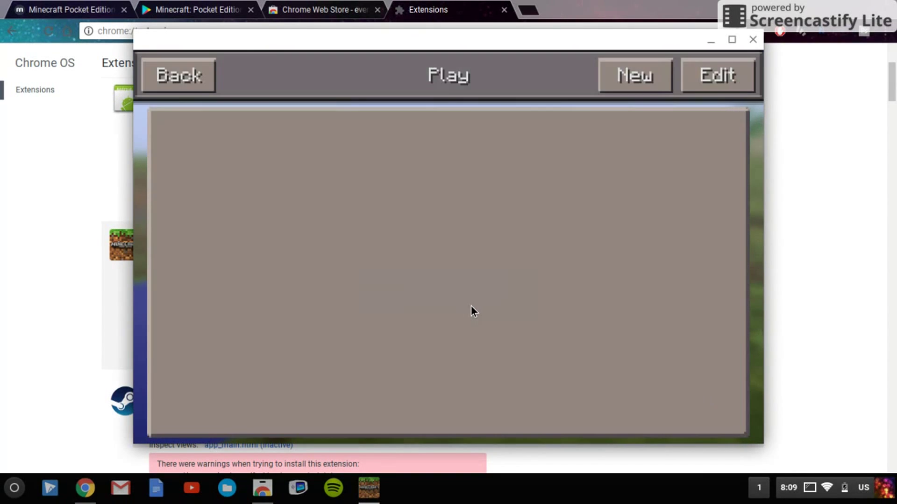
{"action": "left_click", "coordinate": [657, 68]}
{"action": "left_click", "coordinate": [261, 169]}
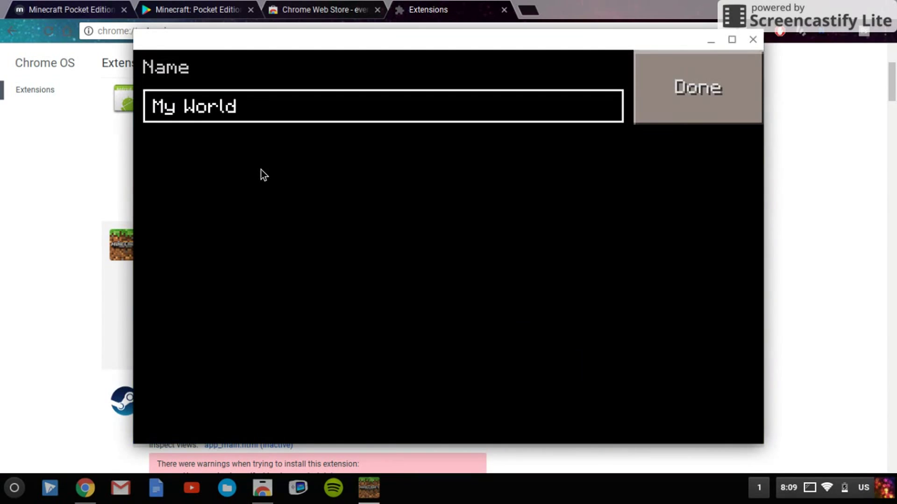
{"action": "key", "text": "BackSpace"}
{"action": "key", "text": "BackSpace"}
{"action": "key", "text": "BackSpace"}
{"action": "key", "text": "BackSpace"}
{"action": "key", "text": "BackSpace"}
{"action": "key", "text": "BackSpace"}
{"action": "key", "text": "BackSpace"}
{"action": "key", "text": "BackSpace"}
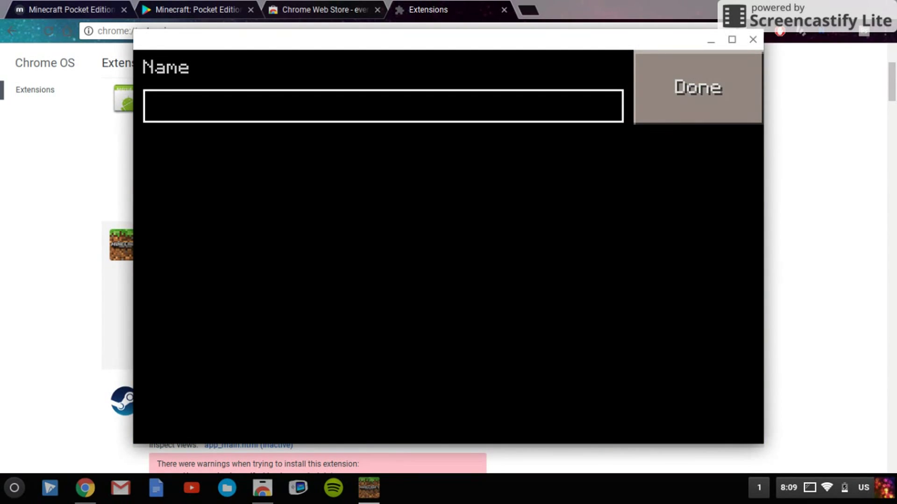
{"action": "type", "text": "SUBSCR"}
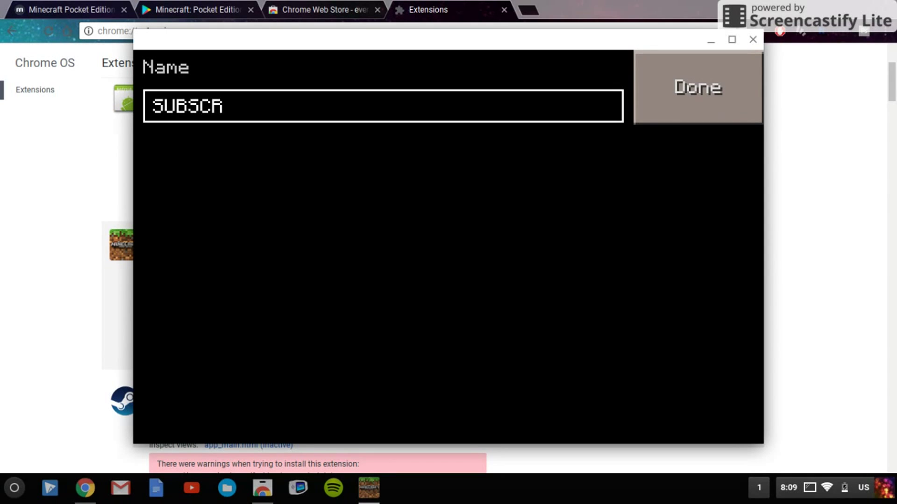
{"action": "type", "text": "IBE"}
{"action": "left_click", "coordinate": [712, 88]}
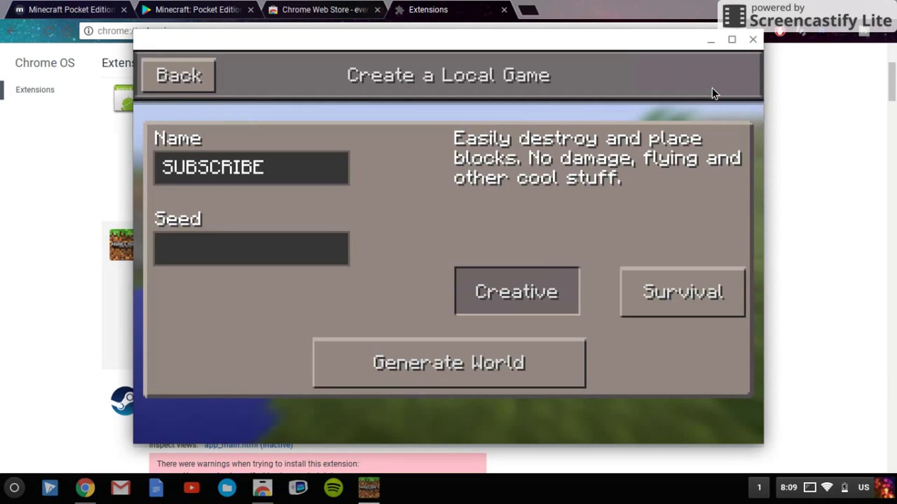
{"action": "left_click", "coordinate": [521, 367]}
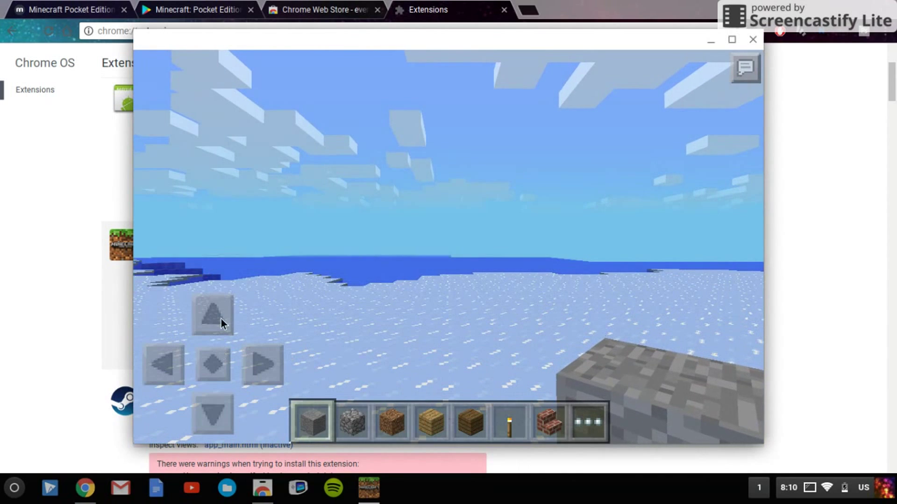
Step: Walk toward the water, look around, then place a stone block and break it
{"action": "left_click_drag", "start_coordinate": [221, 318], "coordinate": [262, 317]}
{"action": "left_click_drag", "start_coordinate": [570, 314], "coordinate": [625, 327]}
{"action": "left_click", "coordinate": [548, 291]}
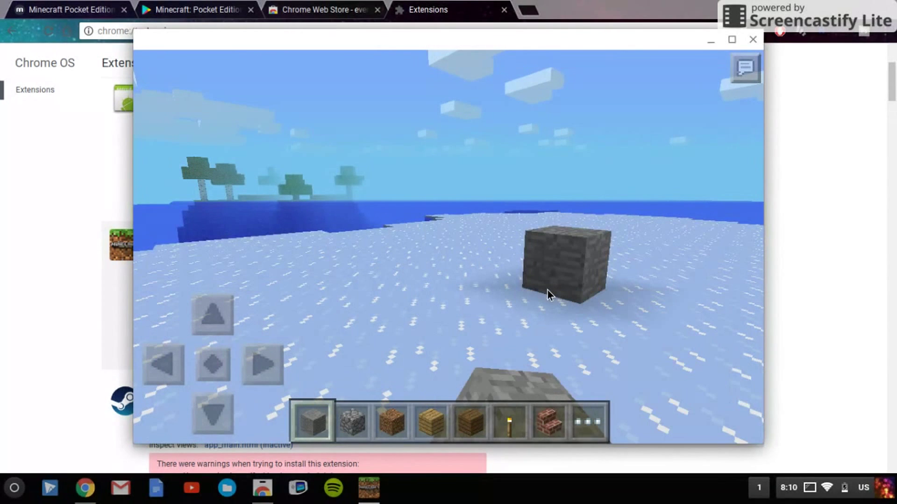
{"action": "left_click_drag", "start_coordinate": [576, 269], "coordinate": [576, 268]}
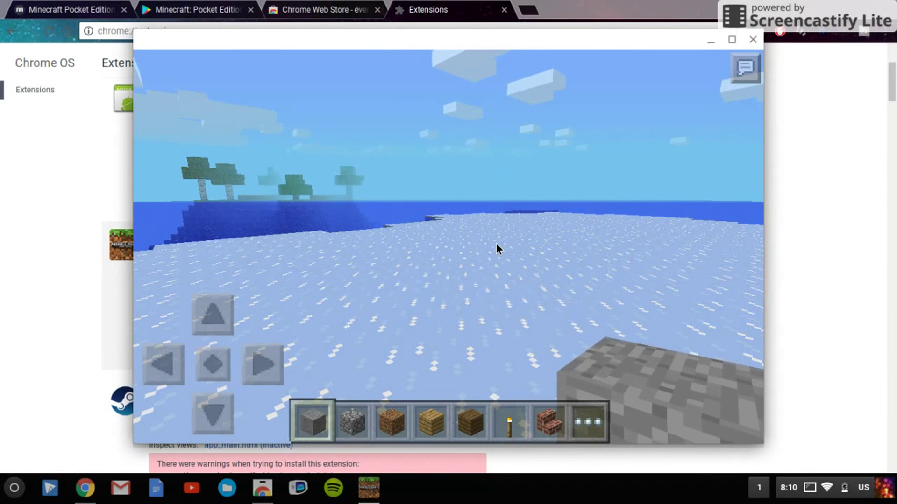